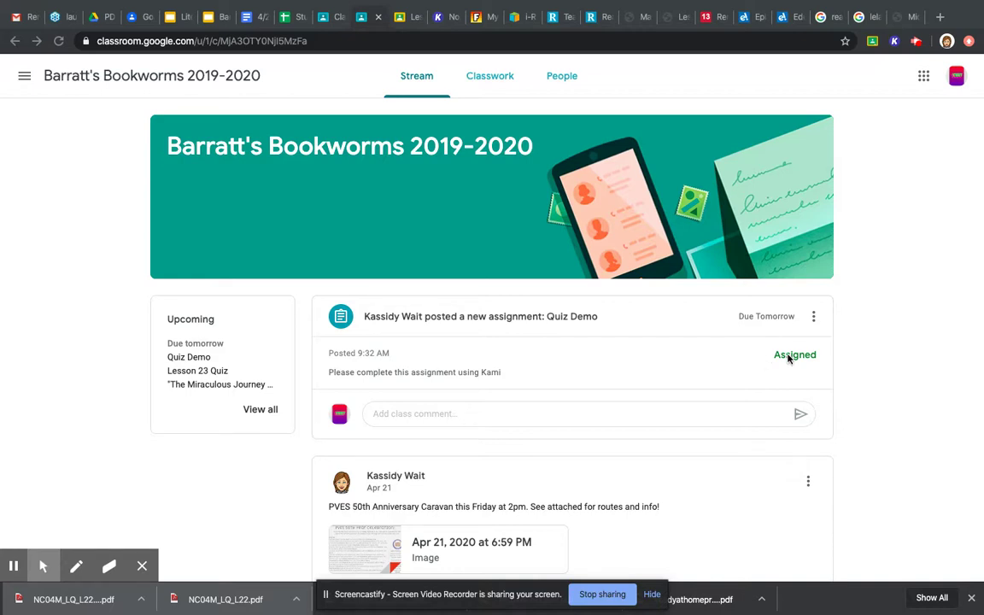
Step: Open the 100-point Quiz Demo assignment from the Stream page
{"action": "left_click", "coordinate": [587, 316]}
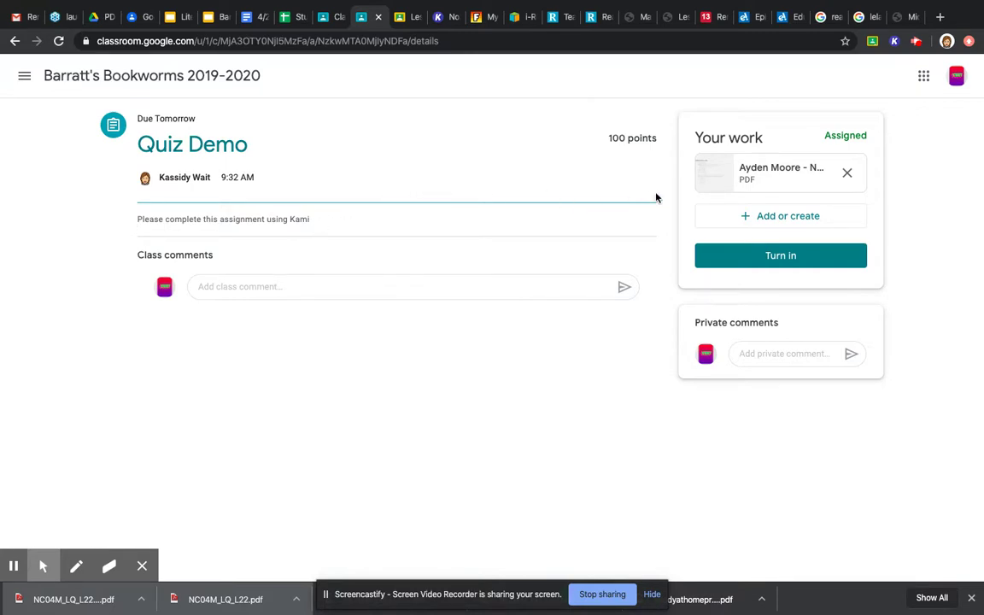
Step: Open the attached NC04M_LQ_L22.pdf Lesson 22 Quiz in Kami
{"action": "left_click", "coordinate": [746, 180]}
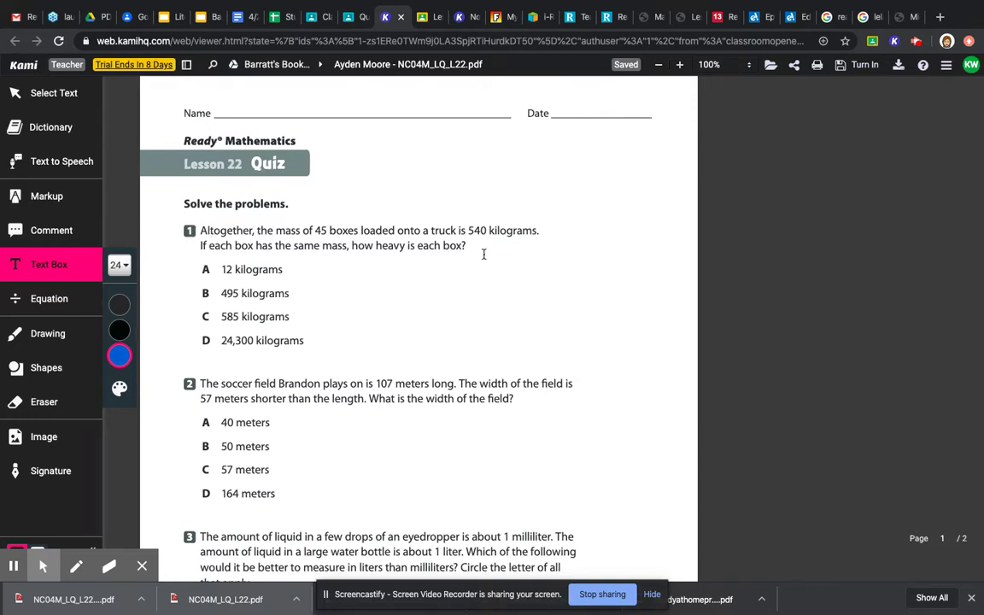
Step: Circle answer A (12 kilograms) on question 1 with a cyan ellipse
{"action": "scroll", "coordinate": [309, 318], "scroll_direction": "down", "scroll_amount": 1}
{"action": "scroll", "coordinate": [309, 319], "scroll_direction": "up", "scroll_amount": 1}
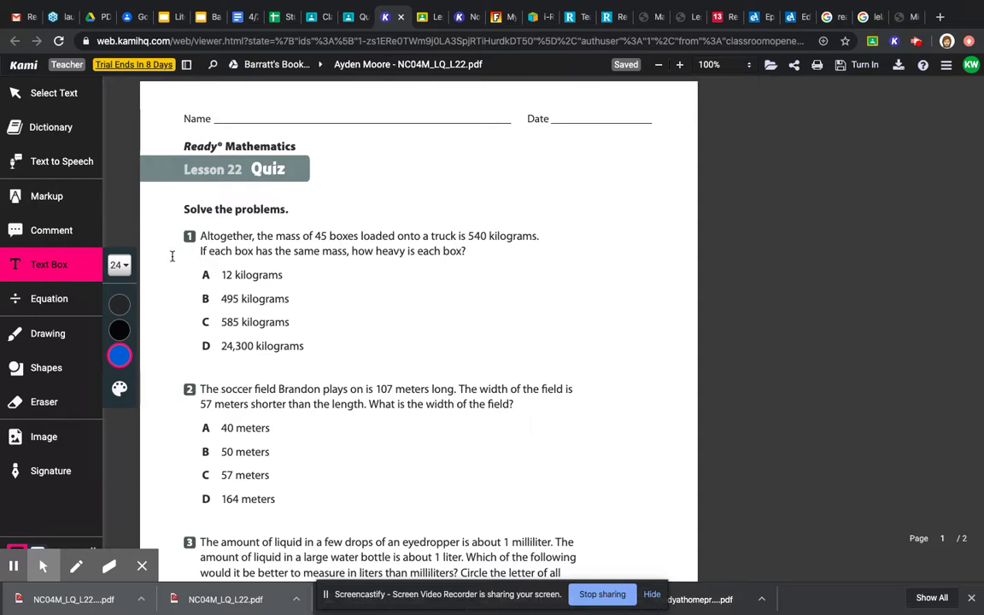
{"action": "left_click", "coordinate": [58, 367]}
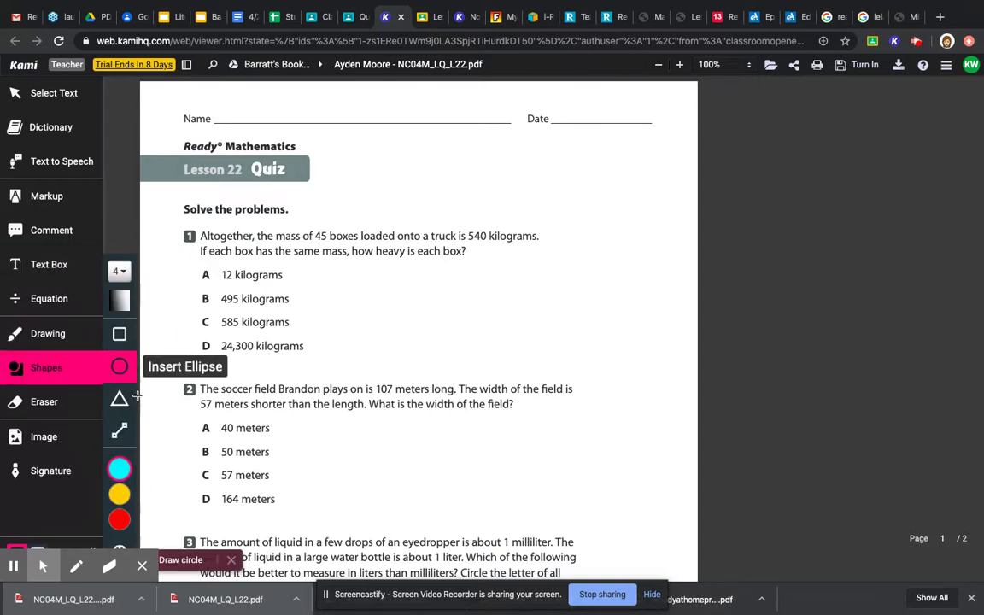
{"action": "left_click", "coordinate": [120, 469]}
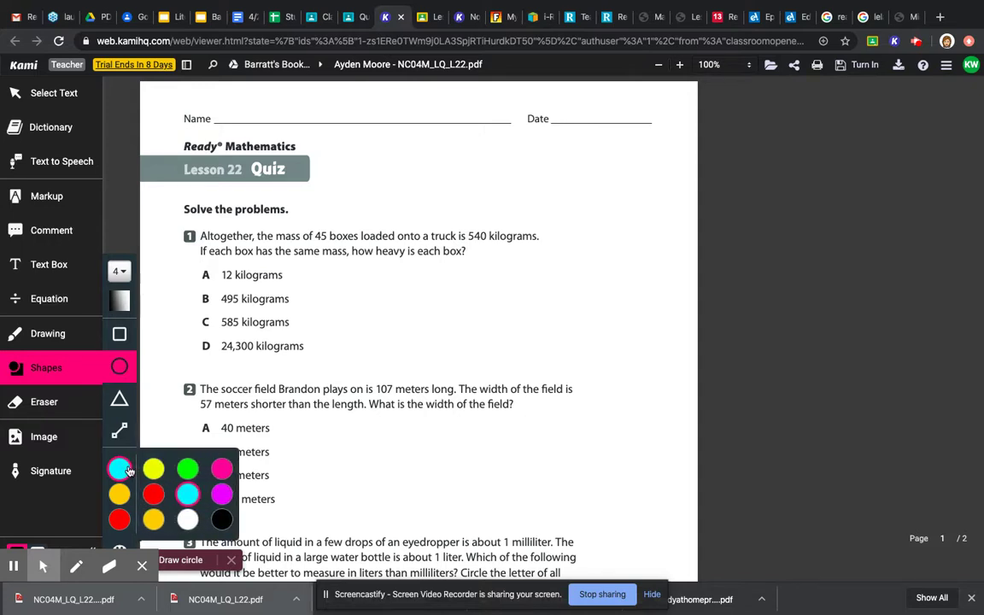
{"action": "left_click", "coordinate": [198, 266]}
{"action": "left_click_drag", "start_coordinate": [198, 266], "coordinate": [214, 282]}
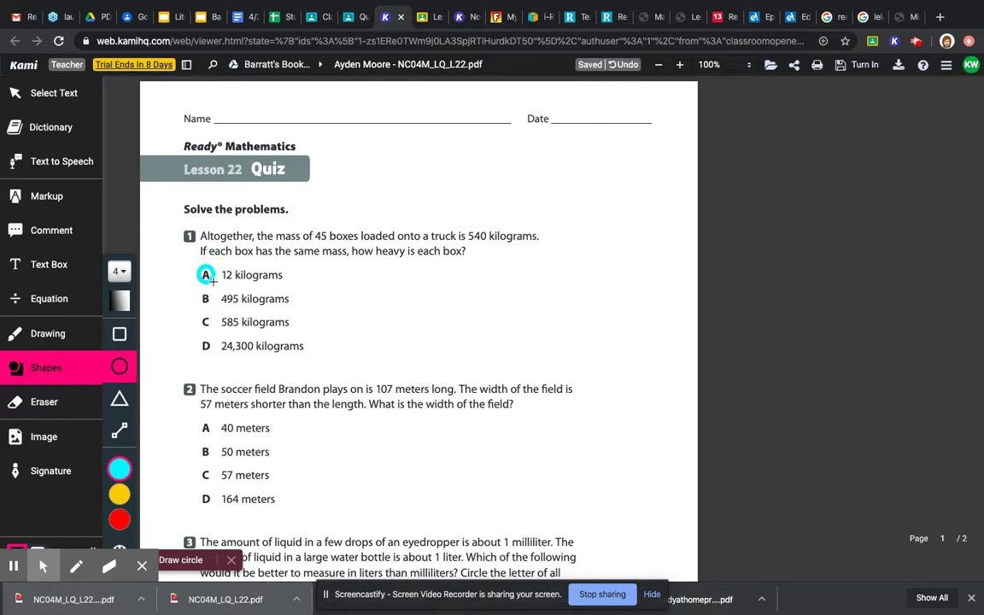
Step: Circle answer B (50 meters) on question 2 with the pink drawing pen
{"action": "left_click", "coordinate": [53, 332]}
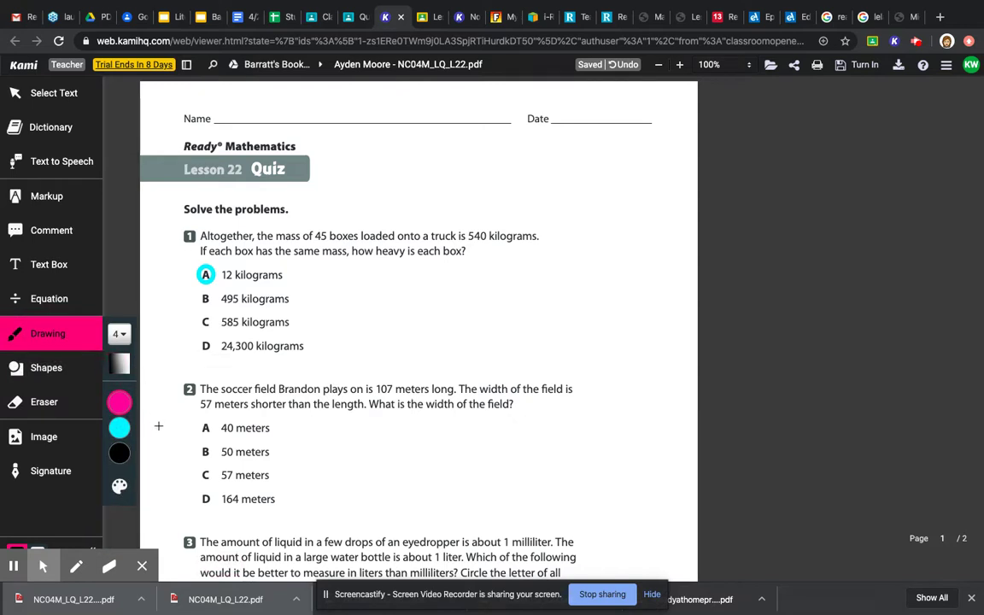
{"action": "mouse_move", "coordinate": [205, 443]}
{"action": "left_mouse_down"}
{"action": "mouse_move", "coordinate": [195, 453]}
{"action": "mouse_move", "coordinate": [205, 459]}
{"action": "mouse_move", "coordinate": [202, 445]}
{"action": "left_mouse_up"}
{"action": "scroll", "coordinate": [202, 444], "scroll_direction": "down", "scroll_amount": 5}
{"action": "scroll", "coordinate": [203, 443], "scroll_direction": "down", "scroll_amount": 9}
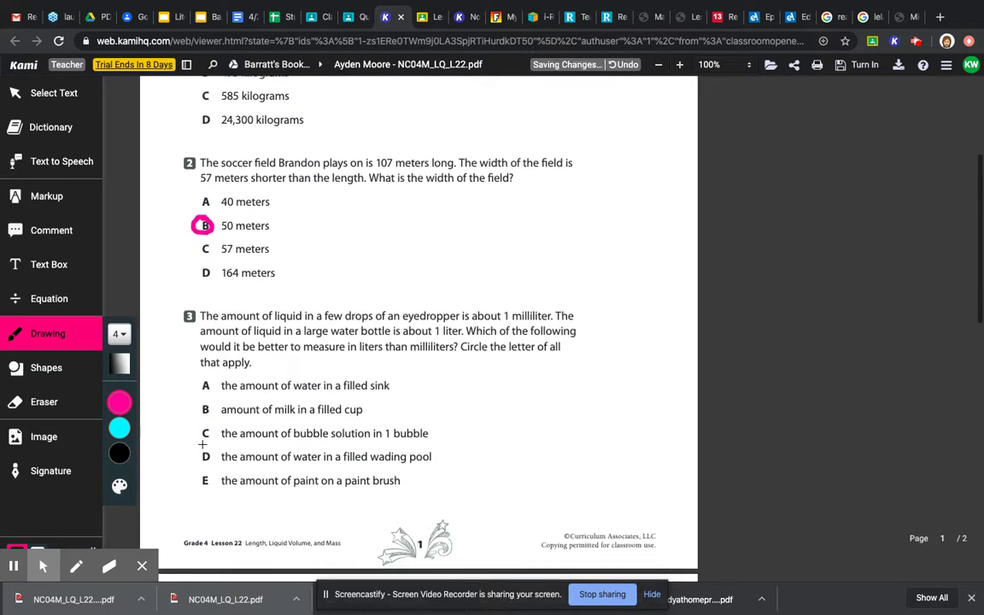
{"action": "scroll", "coordinate": [202, 443], "scroll_direction": "down", "scroll_amount": 3}
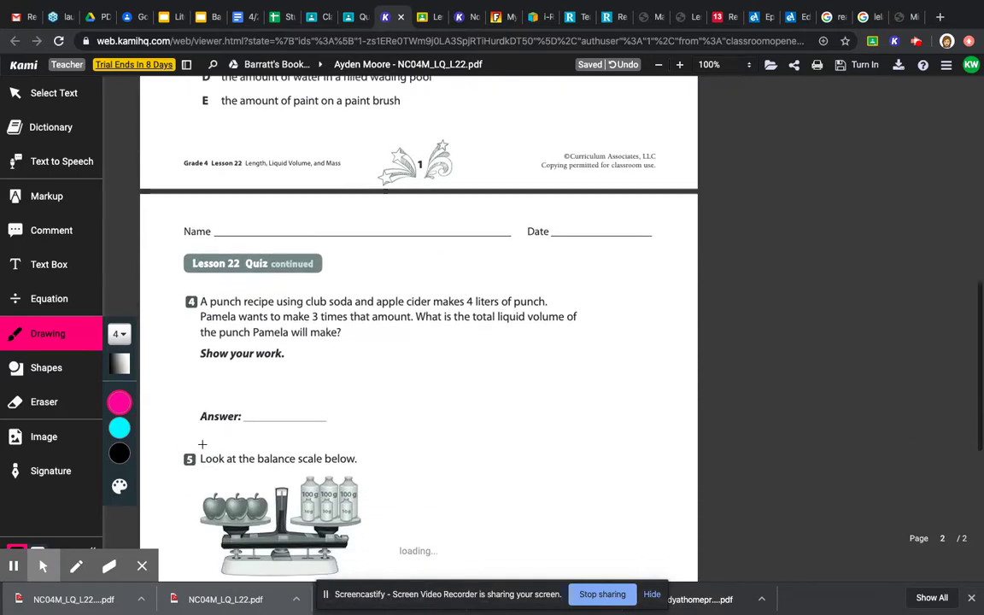
Step: Add a text box with '4 x 3 = 12' beside Show your work on question 4
{"action": "left_click", "coordinate": [53, 265]}
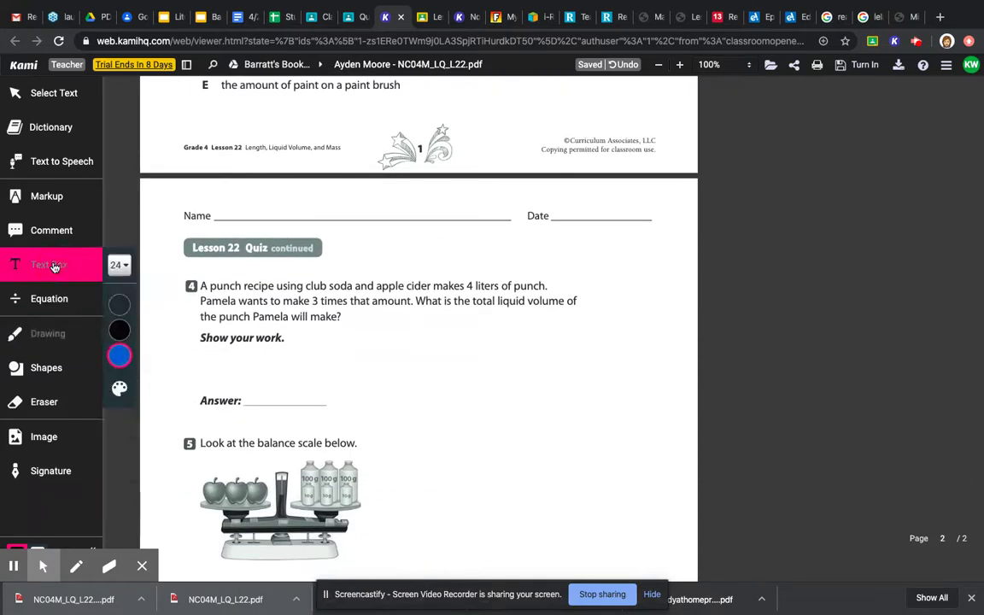
{"action": "left_click", "coordinate": [308, 334]}
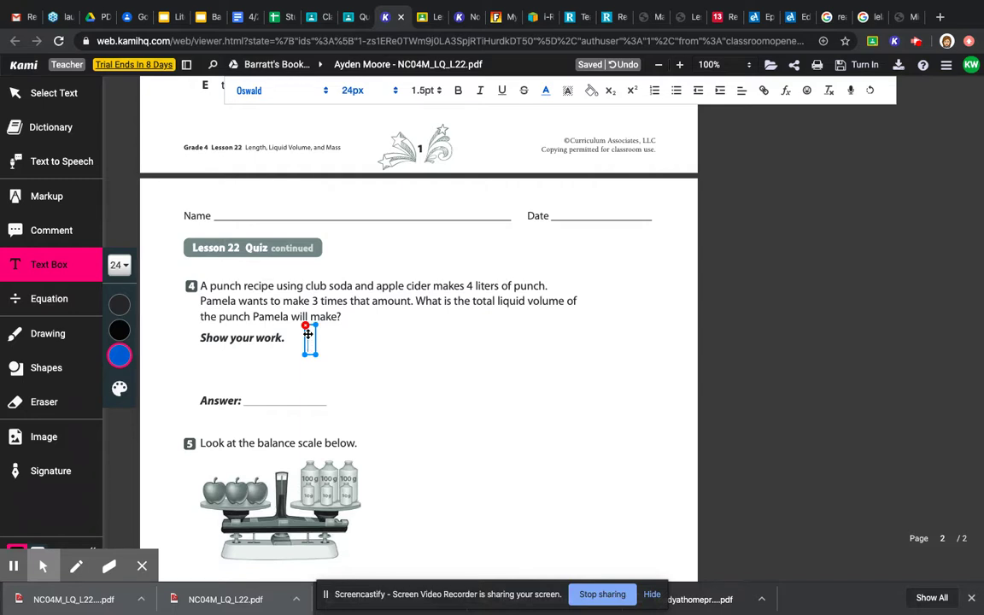
{"action": "type", "text": "4 x 3"}
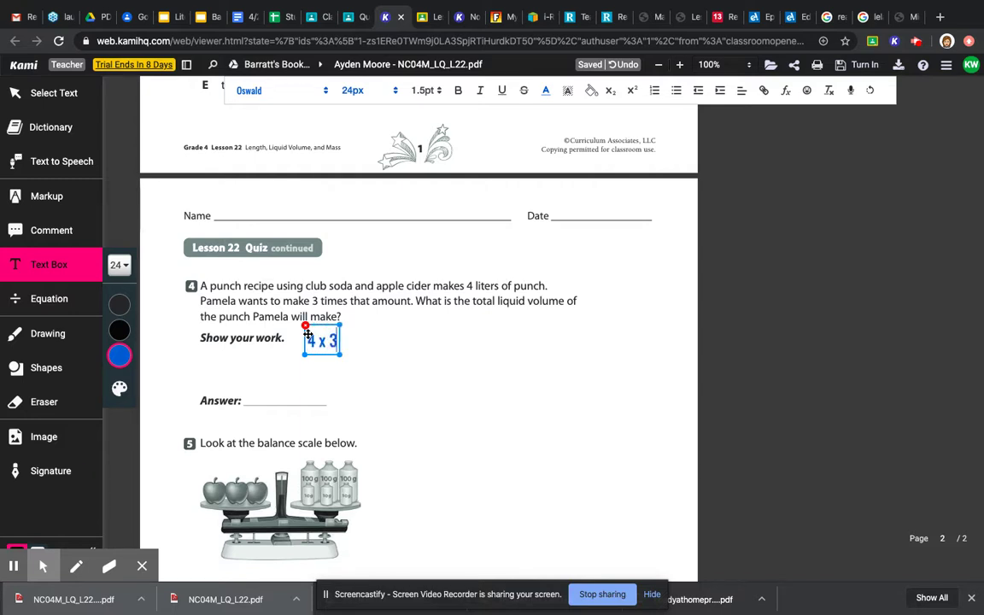
{"action": "type", "text": " = 12"}
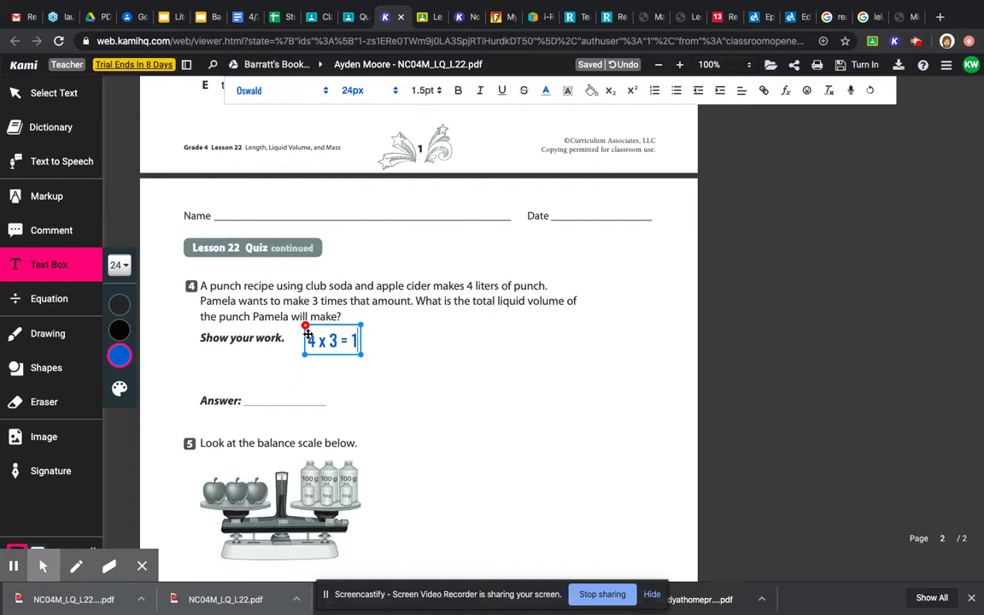
{"action": "left_click", "coordinate": [246, 396]}
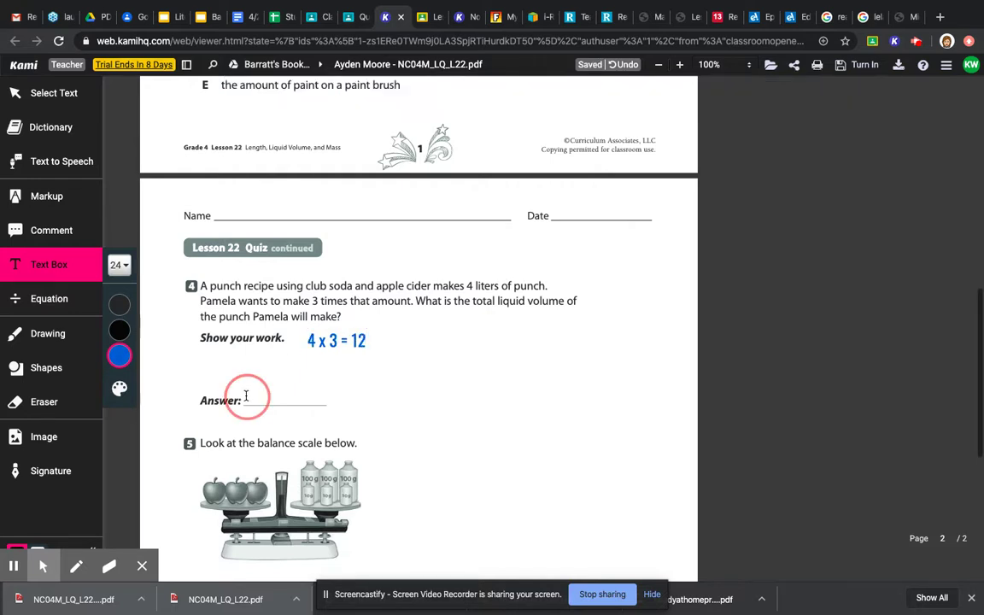
Step: Add '12 liters' as a text box on question 4's Answer line
{"action": "left_click", "coordinate": [247, 396]}
{"action": "type", "text": "12 liters"}
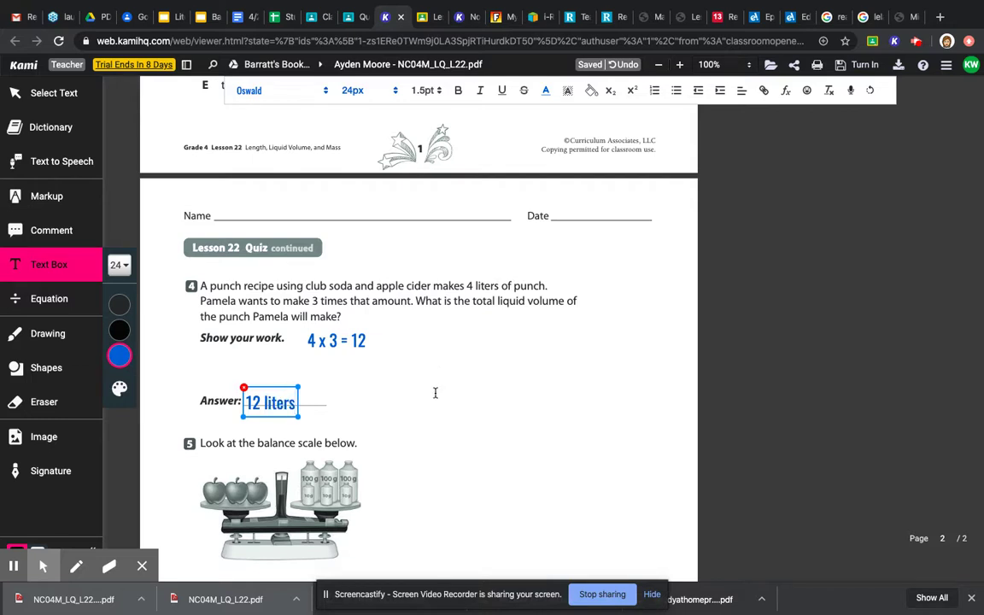
{"action": "left_click_drag", "start_coordinate": [278, 384], "coordinate": [278, 379]}
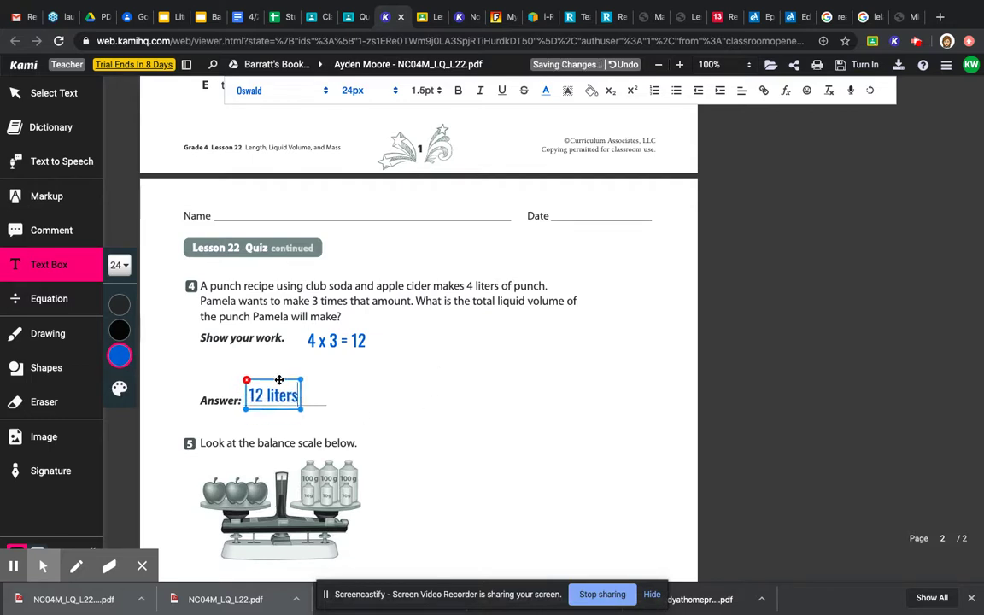
{"action": "scroll", "coordinate": [283, 455], "scroll_direction": "down", "scroll_amount": 3}
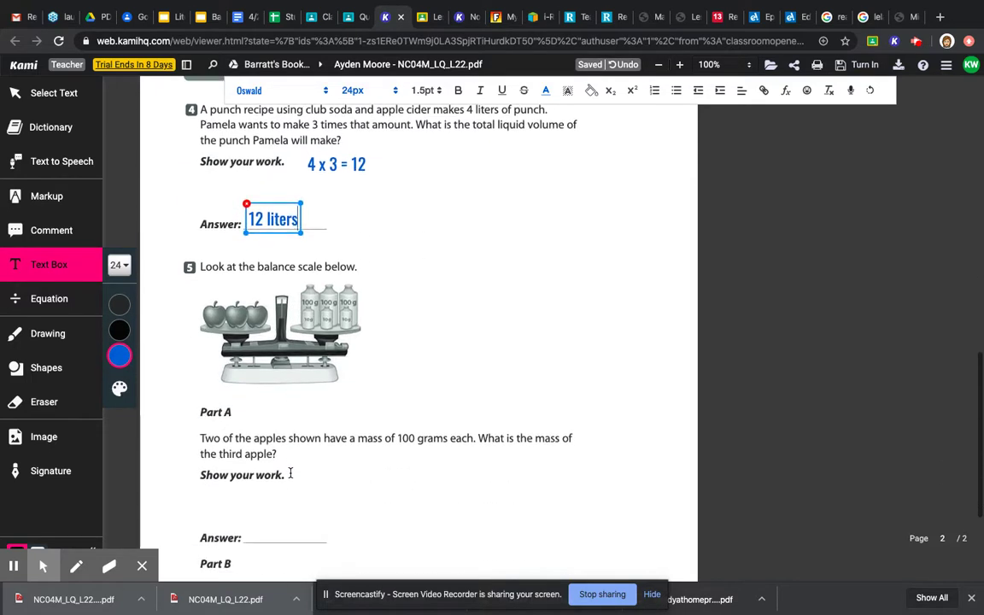
{"action": "left_click", "coordinate": [252, 520]}
Step: Add '130 grams' as a text box on the Part A Answer line
{"action": "left_click", "coordinate": [251, 522]}
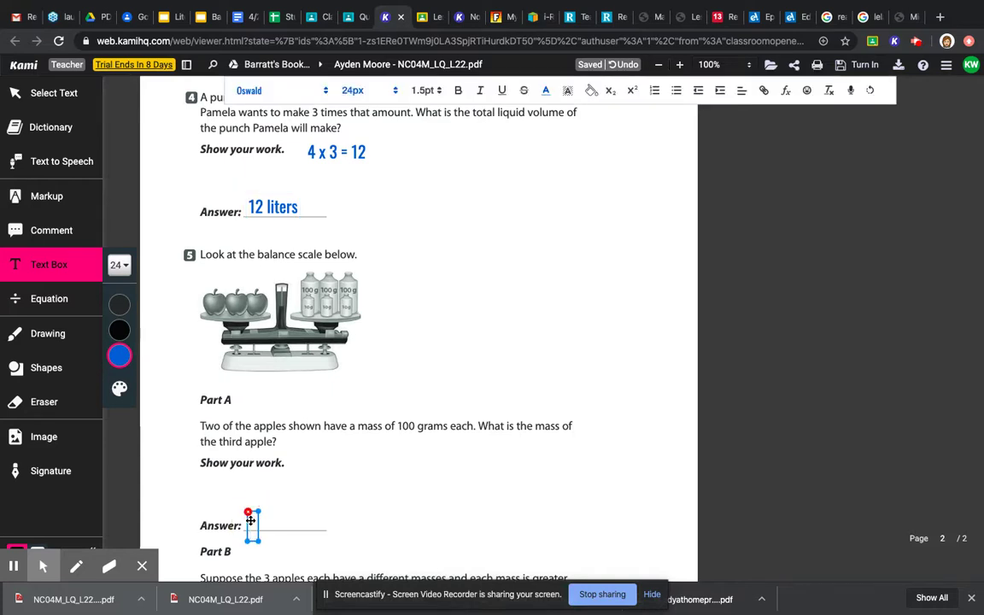
{"action": "type", "text": "130 grams"}
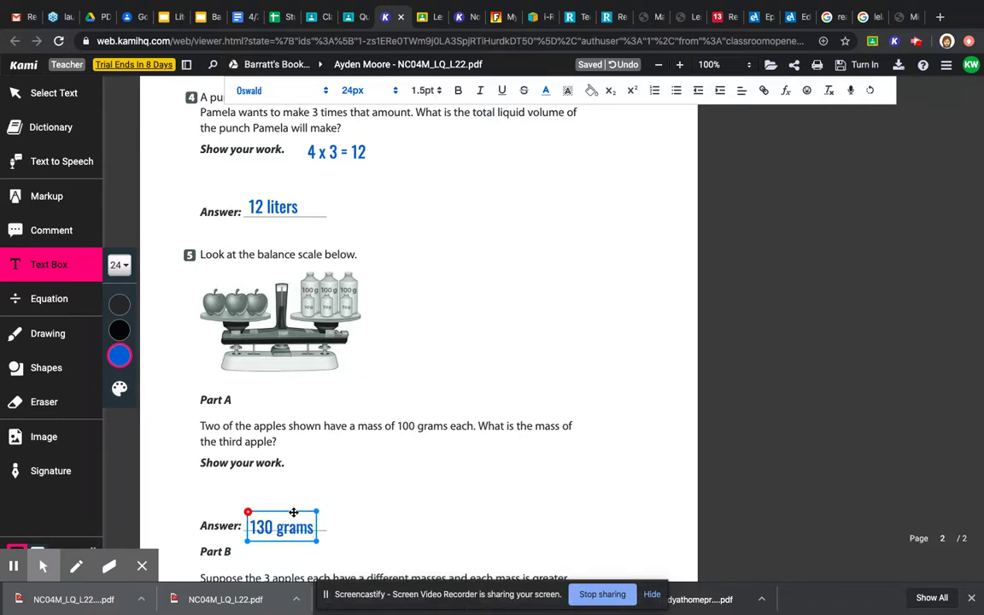
{"action": "left_click_drag", "start_coordinate": [294, 512], "coordinate": [294, 508]}
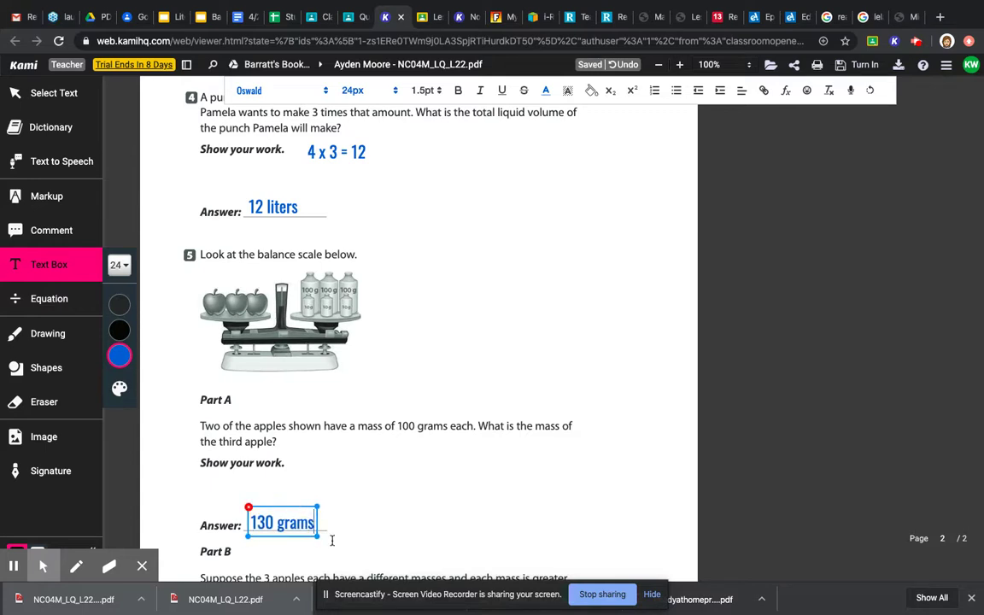
{"action": "scroll", "coordinate": [295, 504], "scroll_direction": "down", "scroll_amount": 3}
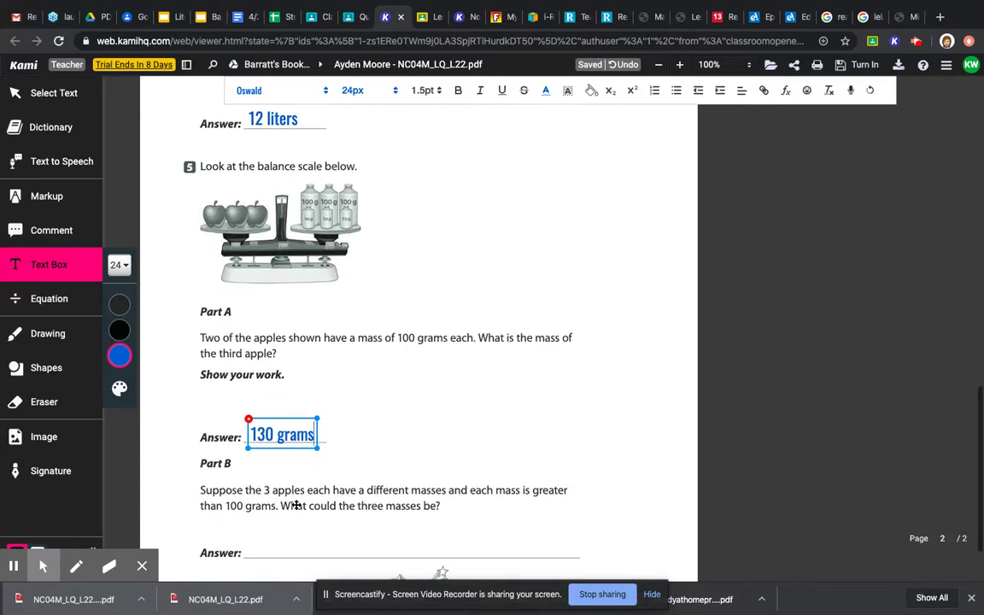
{"action": "left_click", "coordinate": [257, 461]}
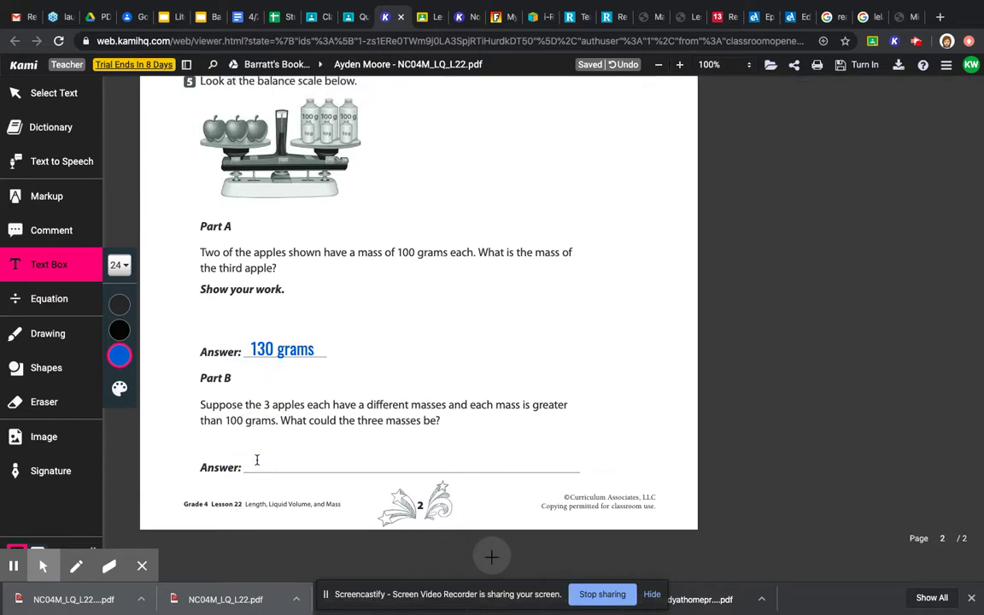
Step: Answer Part B with '105 grams, 110 grams, 115 grams' and return to Google Classroom
{"action": "left_click", "coordinate": [257, 461]}
{"action": "type", "text": "10"}
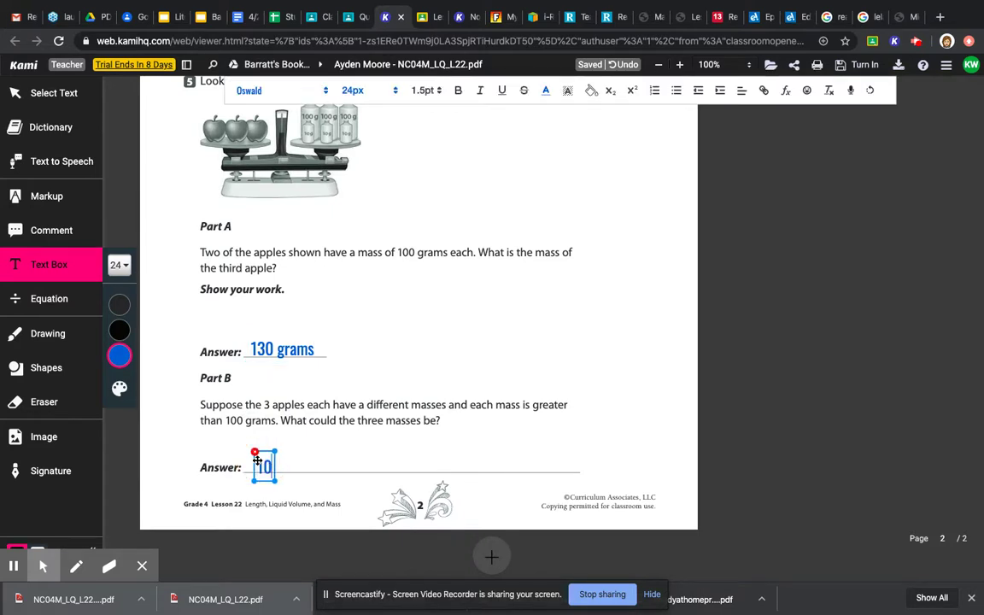
{"action": "type", "text": "5 grams, 110"}
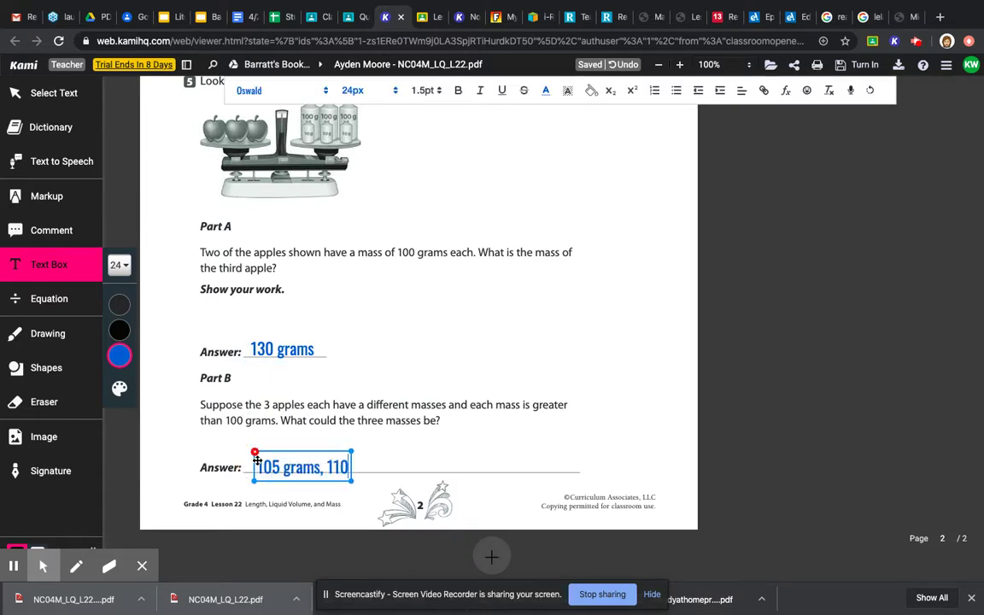
{"action": "type", "text": " grams, 1"}
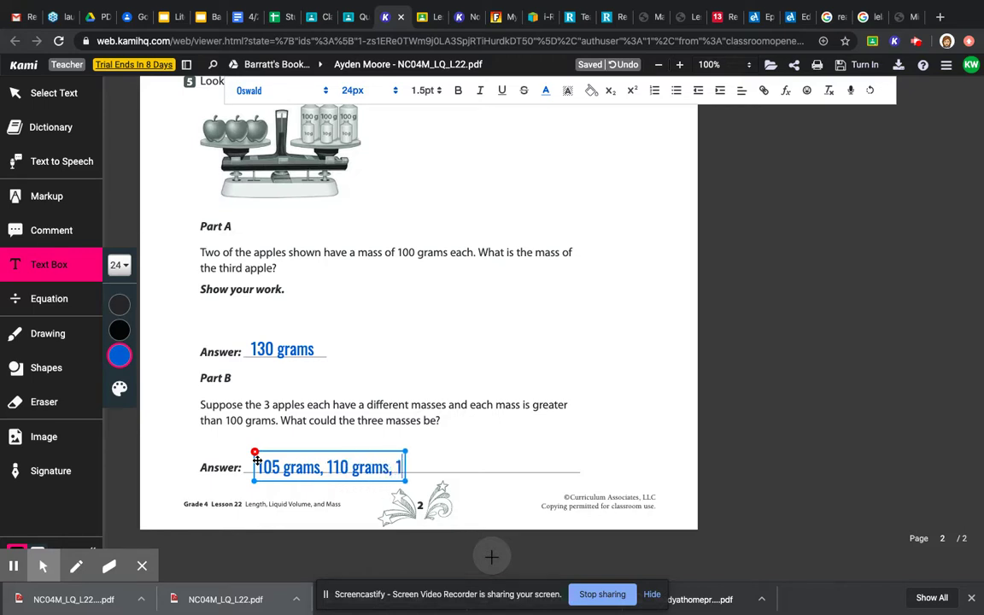
{"action": "type", "text": "15 grams"}
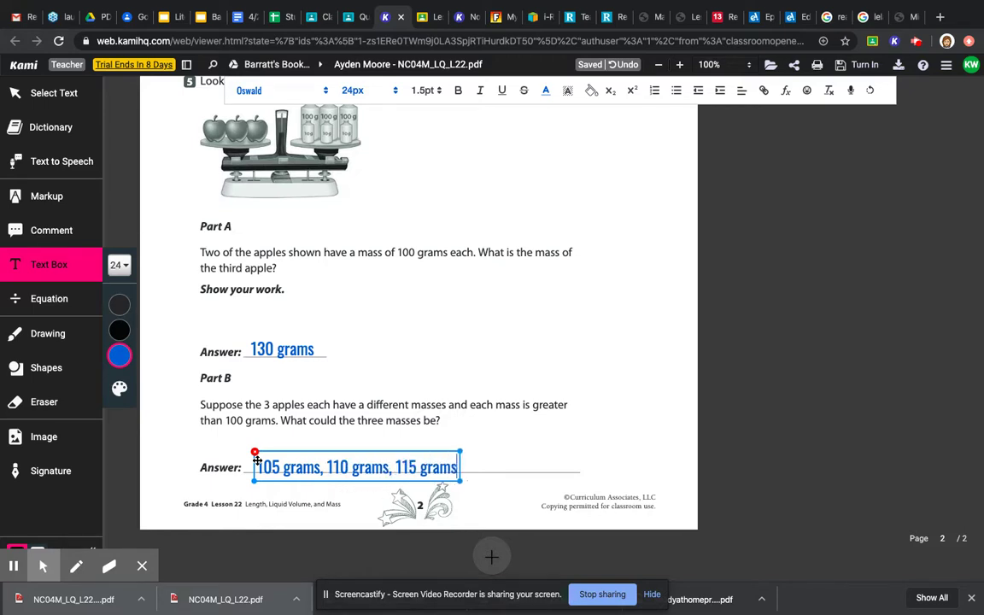
{"action": "left_click", "coordinate": [608, 425]}
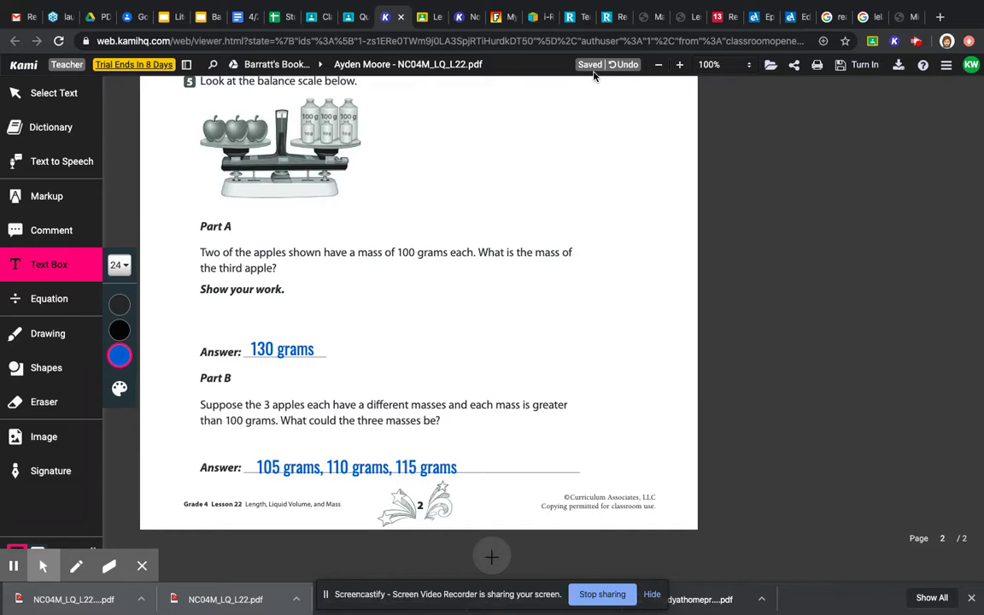
{"action": "left_click", "coordinate": [352, 19]}
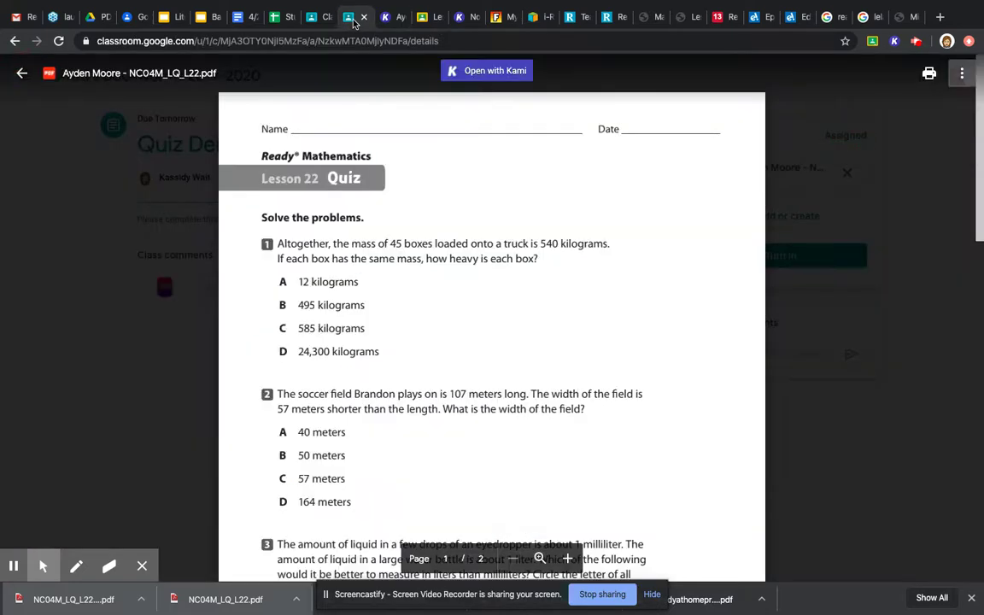
Step: Turn in the completed Quiz Demo with its attached PDF, then go to the Classwork page
{"action": "left_click", "coordinate": [22, 74]}
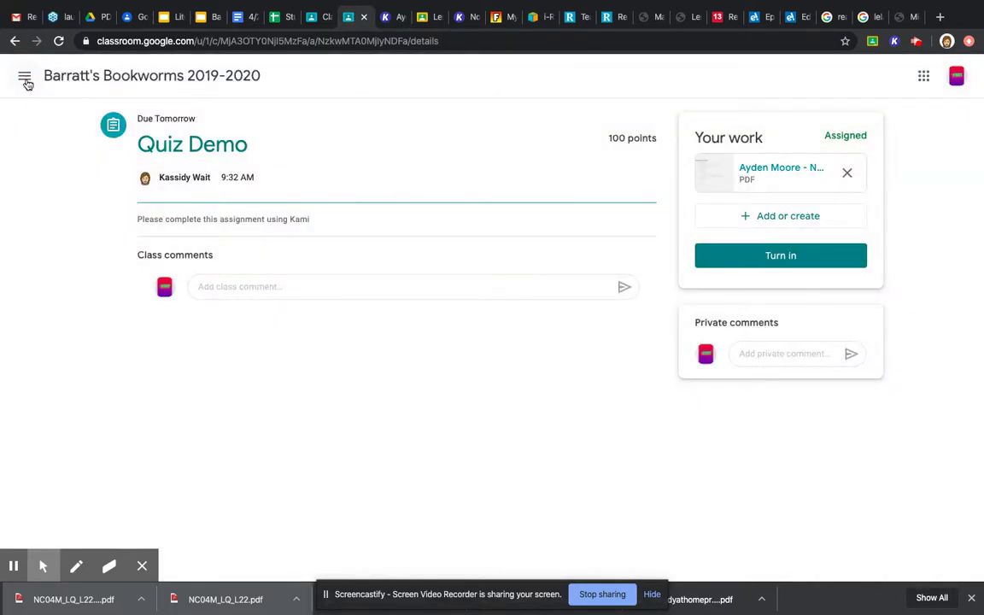
{"action": "left_click", "coordinate": [766, 257]}
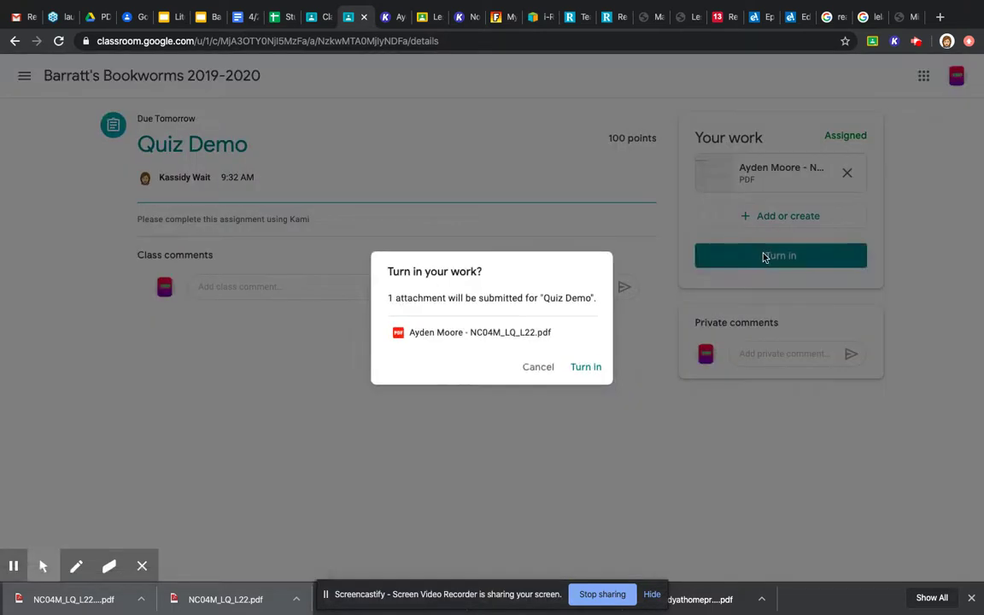
{"action": "left_click", "coordinate": [588, 368]}
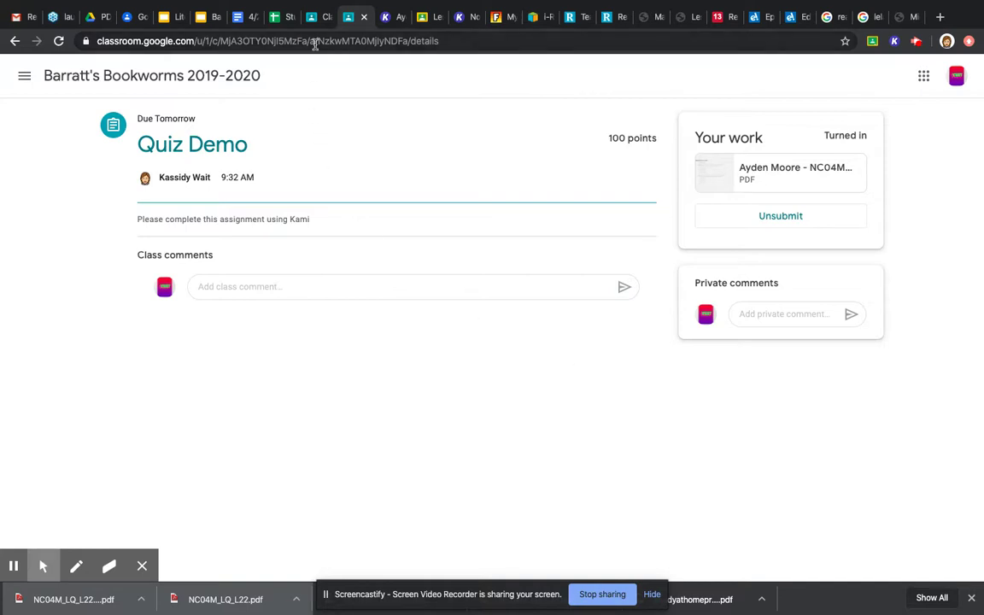
{"action": "left_click", "coordinate": [316, 17]}
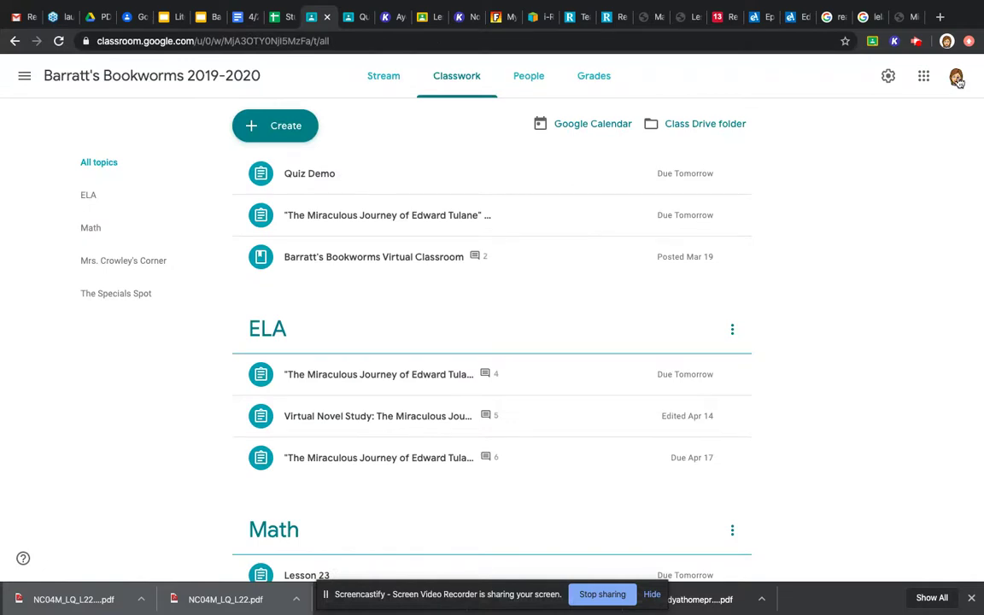
Step: From the Grades gradebook, open the student's Quiz Demo submission and its Open with options
{"action": "left_click", "coordinate": [594, 82]}
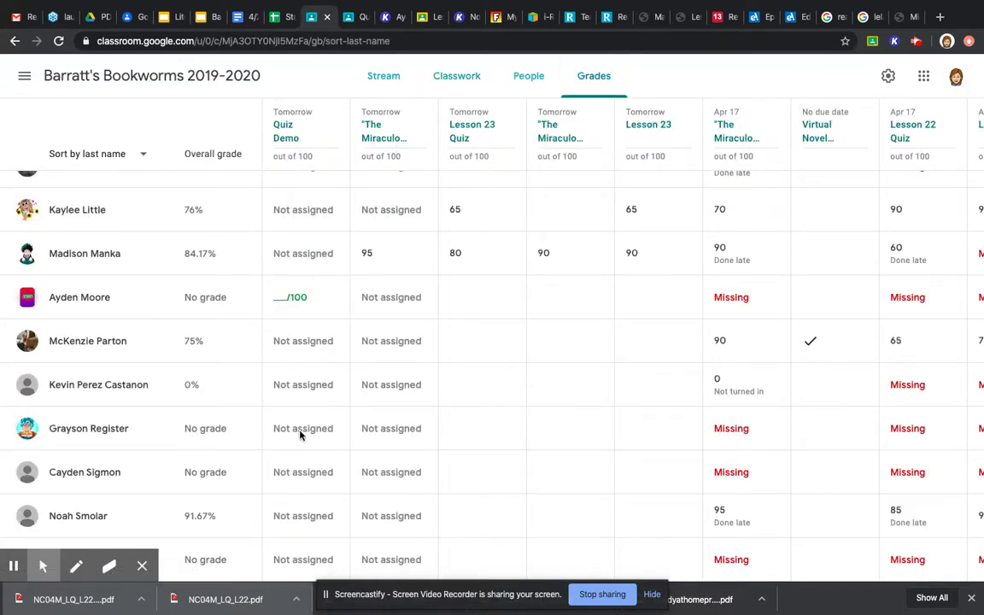
{"action": "left_click", "coordinate": [334, 296]}
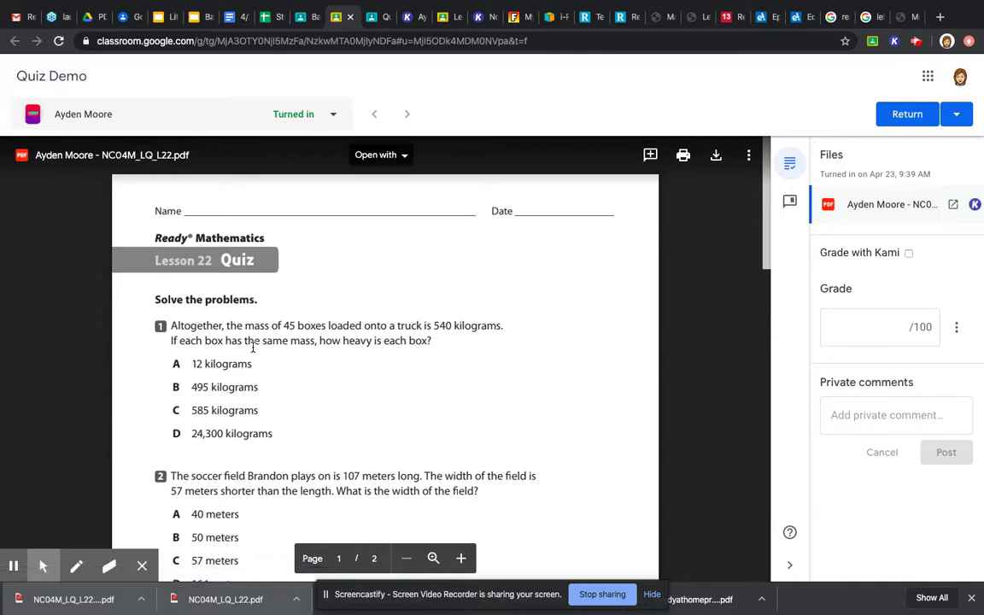
{"action": "left_click", "coordinate": [377, 156]}
Step: Annotate the submission with Kami and scroll both pages to review the answers
{"action": "left_click", "coordinate": [373, 200]}
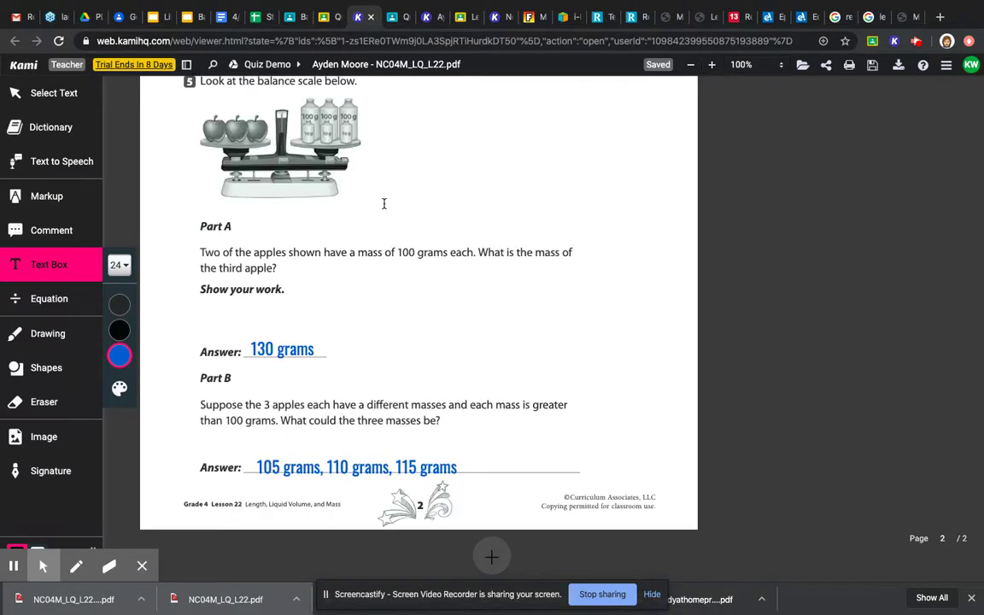
{"action": "scroll", "coordinate": [384, 204], "scroll_direction": "up", "scroll_amount": 5}
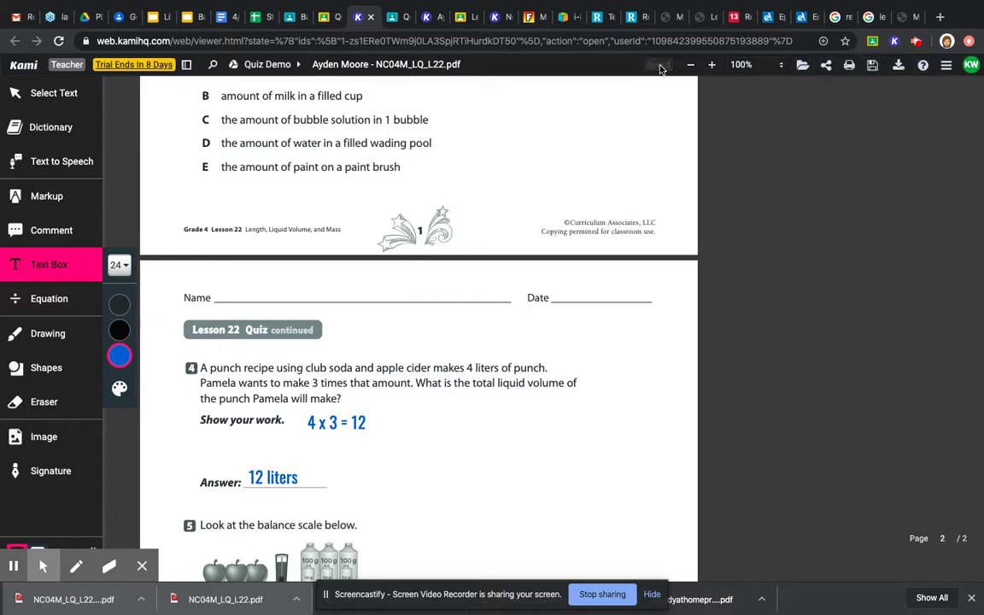
{"action": "scroll", "coordinate": [490, 157], "scroll_direction": "up", "scroll_amount": 3}
{"action": "scroll", "coordinate": [490, 158], "scroll_direction": "up", "scroll_amount": 5}
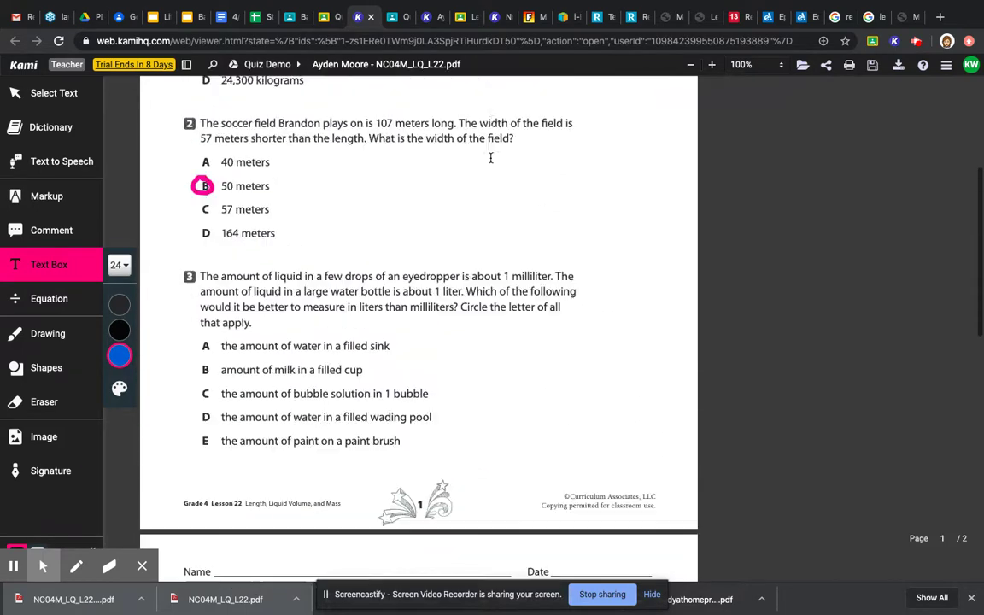
{"action": "scroll", "coordinate": [491, 157], "scroll_direction": "down", "scroll_amount": 10}
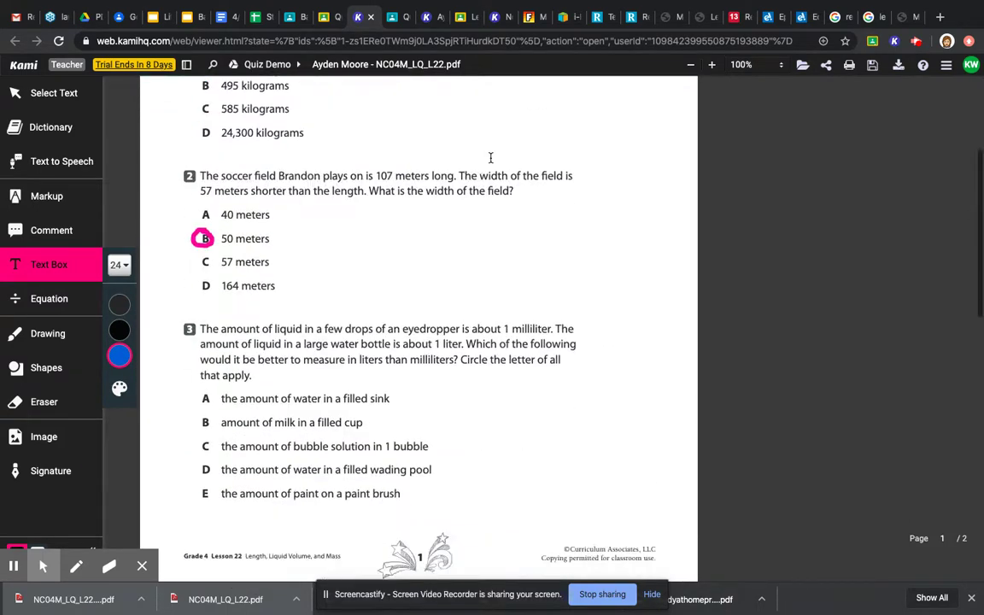
{"action": "scroll", "coordinate": [491, 157], "scroll_direction": "down", "scroll_amount": 4}
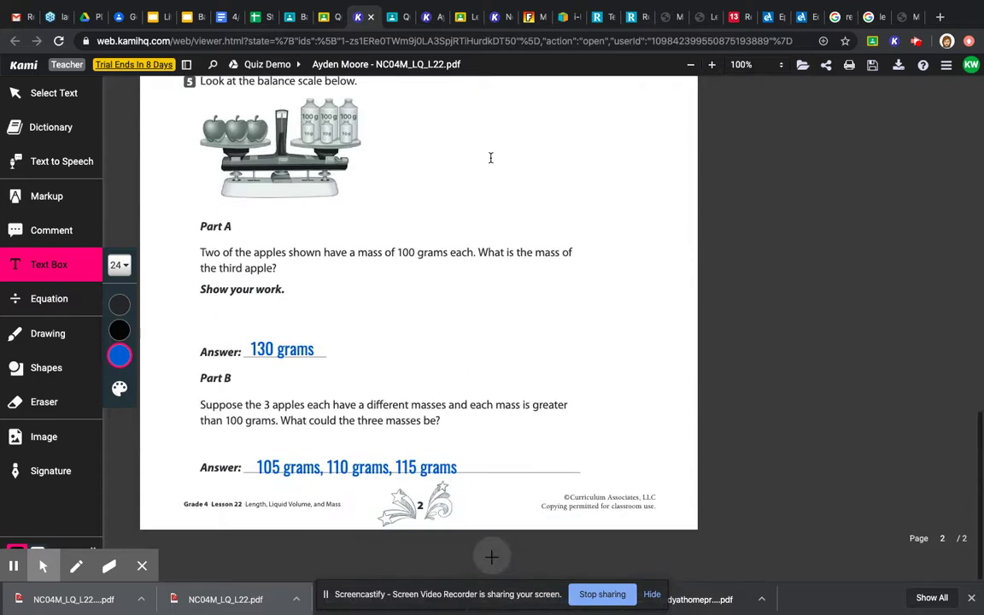
{"action": "scroll", "coordinate": [490, 157], "scroll_direction": "up", "scroll_amount": 12}
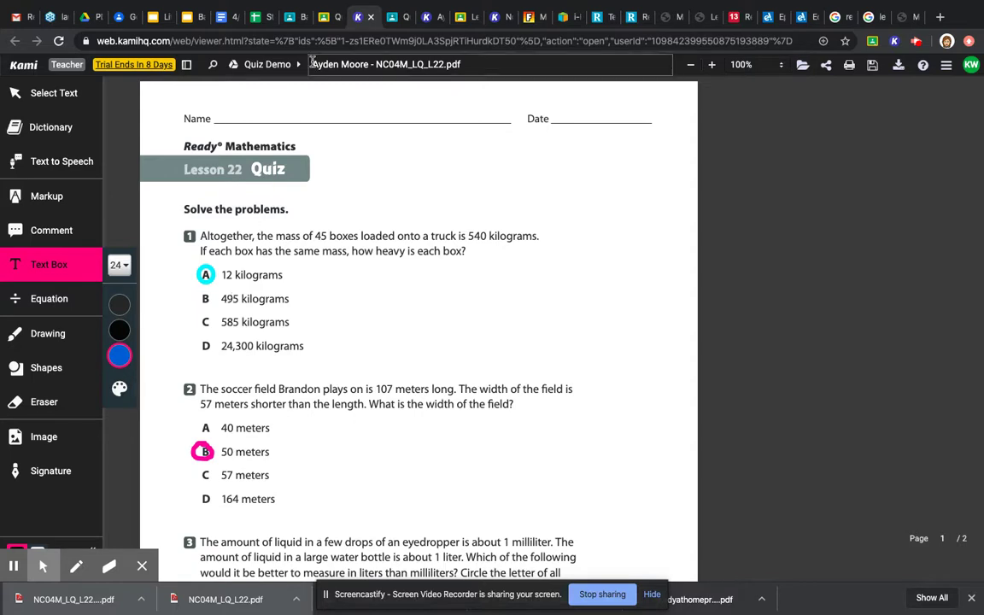
Step: Enter a grade of 90 out of 100 for the submission
{"action": "left_click", "coordinate": [326, 17]}
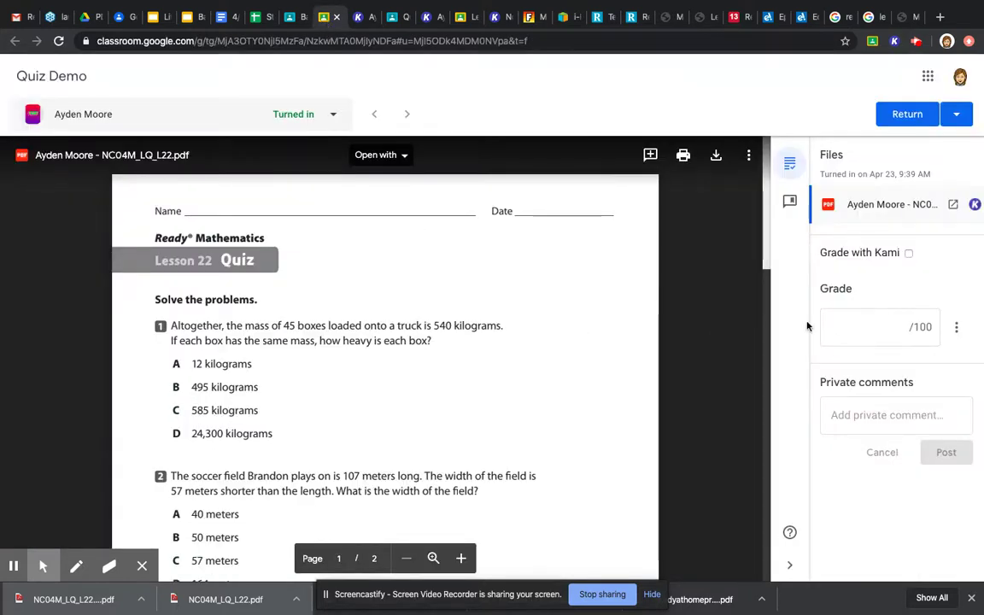
{"action": "left_click", "coordinate": [893, 326]}
{"action": "type", "text": "90"}
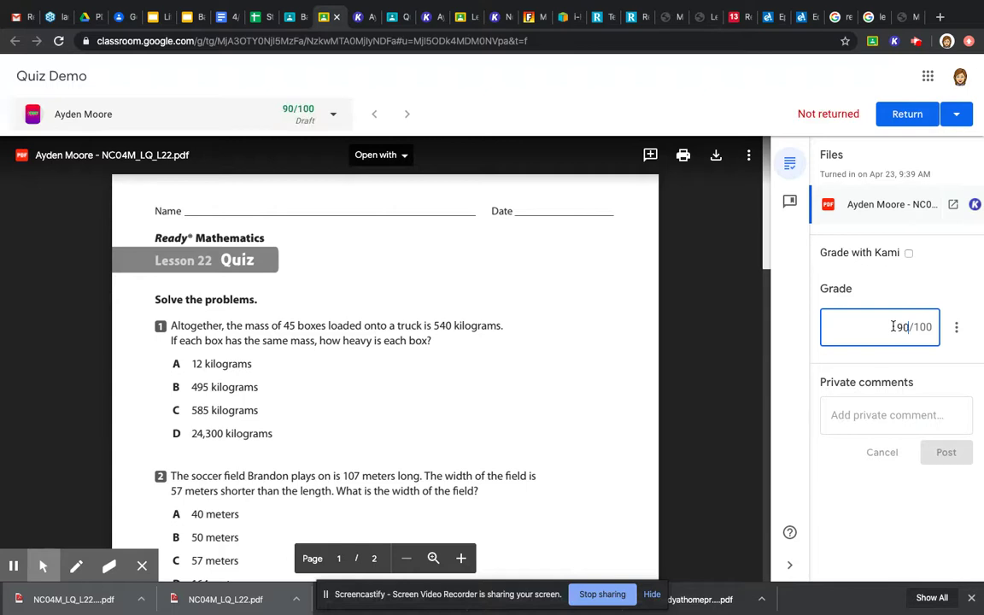
Step: Post the private comment 'Great work on this quiz!' to the student
{"action": "left_click", "coordinate": [923, 413]}
{"action": "type", "text": "Grear"}
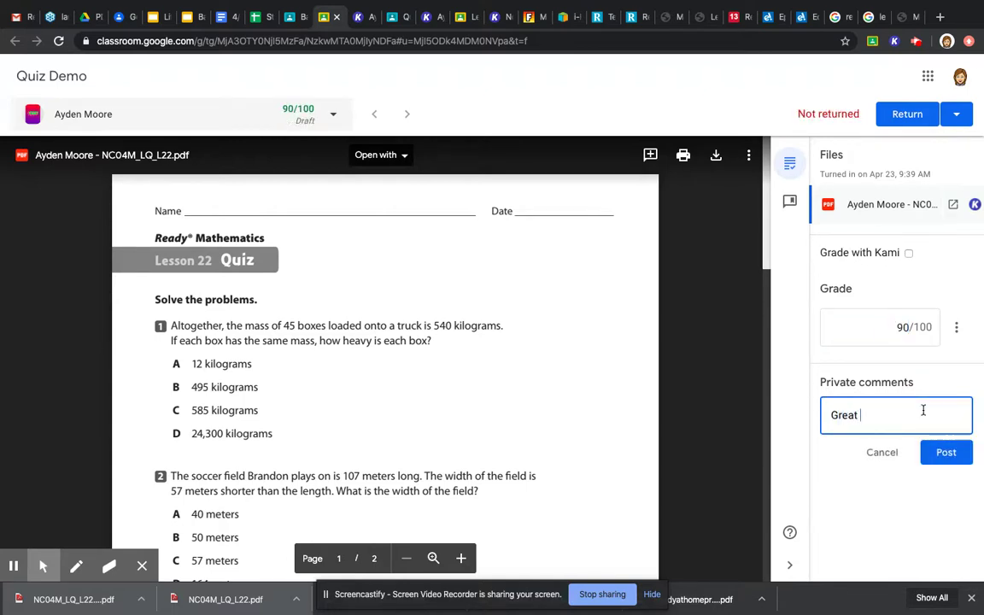
{"action": "type", "text": " work on this quiz!"}
{"action": "left_click", "coordinate": [939, 452]}
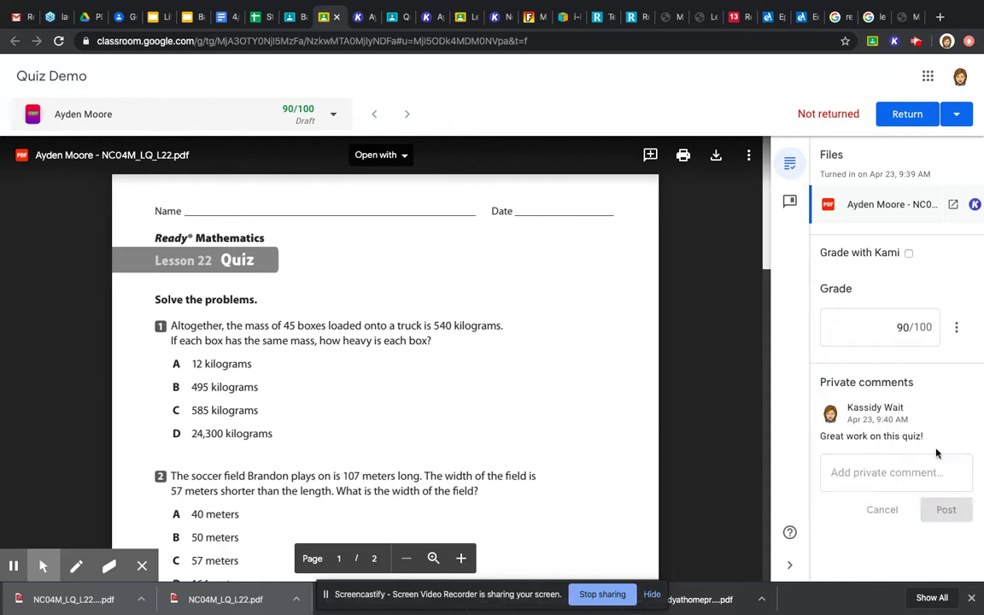
Step: Return the 90/100 graded quiz to the student and close the grading and Kami tabs
{"action": "left_click", "coordinate": [906, 113]}
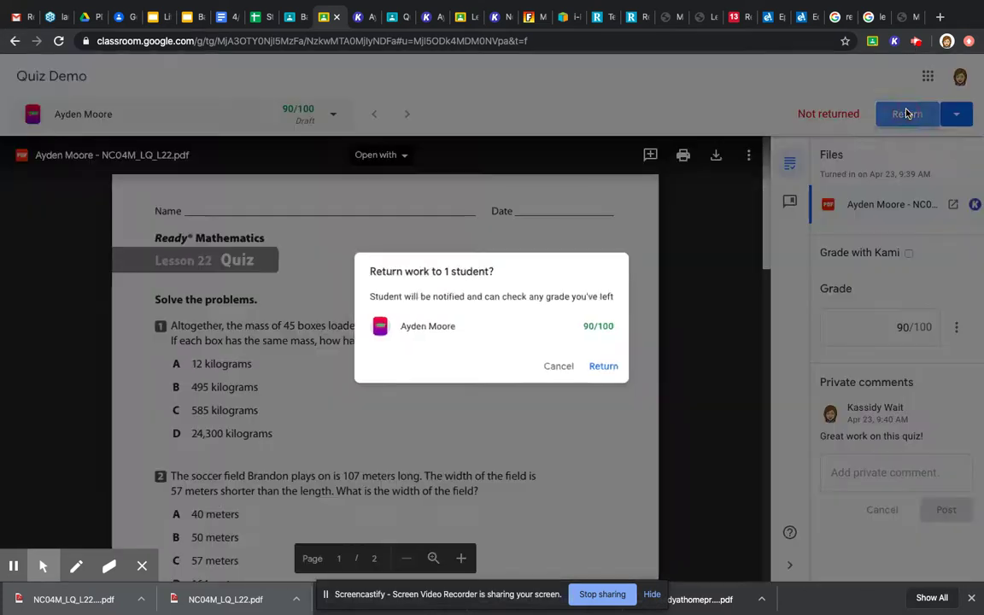
{"action": "left_click", "coordinate": [611, 370]}
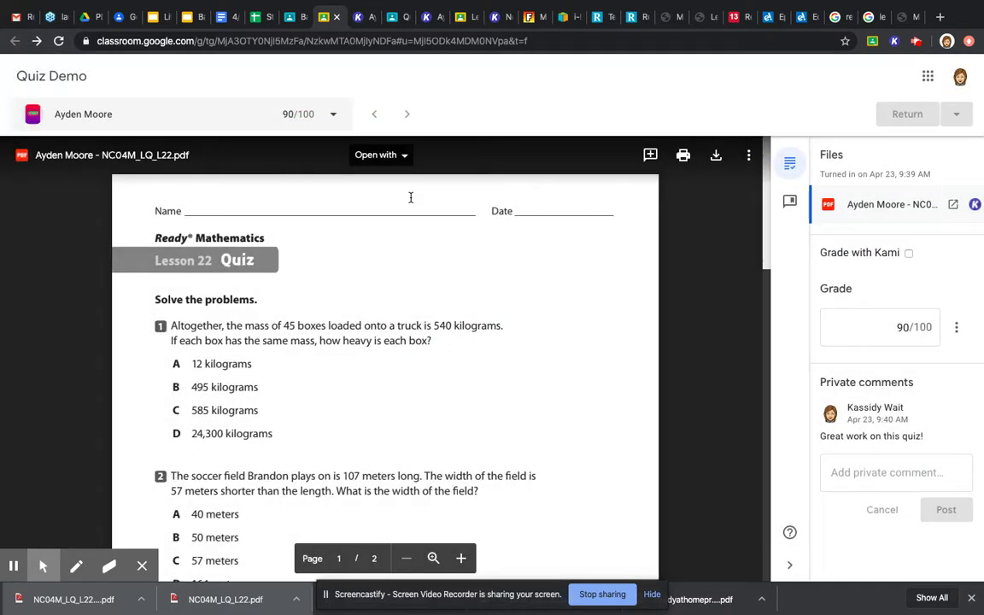
{"action": "left_click", "coordinate": [381, 156]}
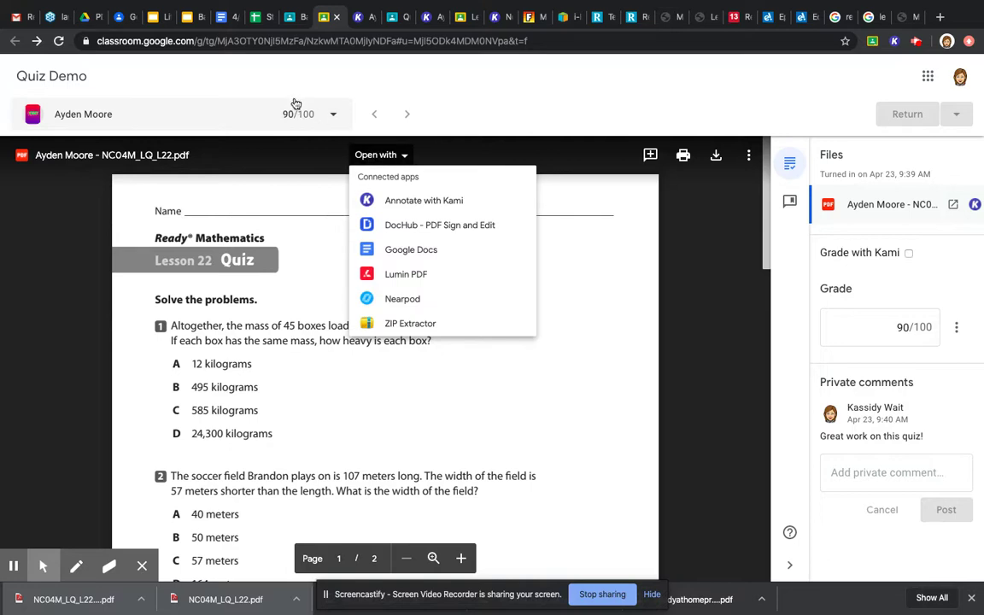
{"action": "left_click", "coordinate": [336, 22]}
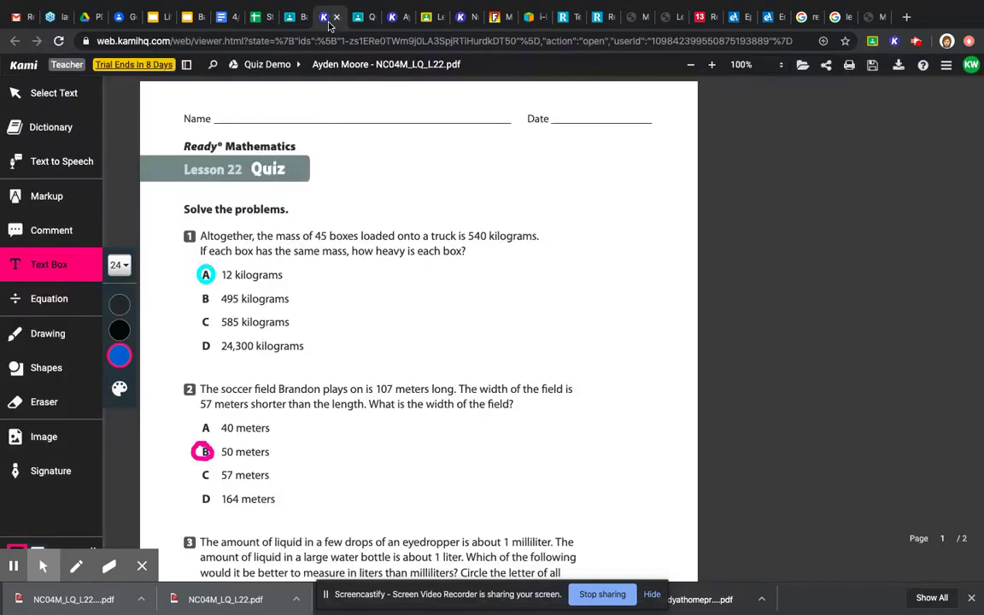
{"action": "left_click", "coordinate": [336, 21]}
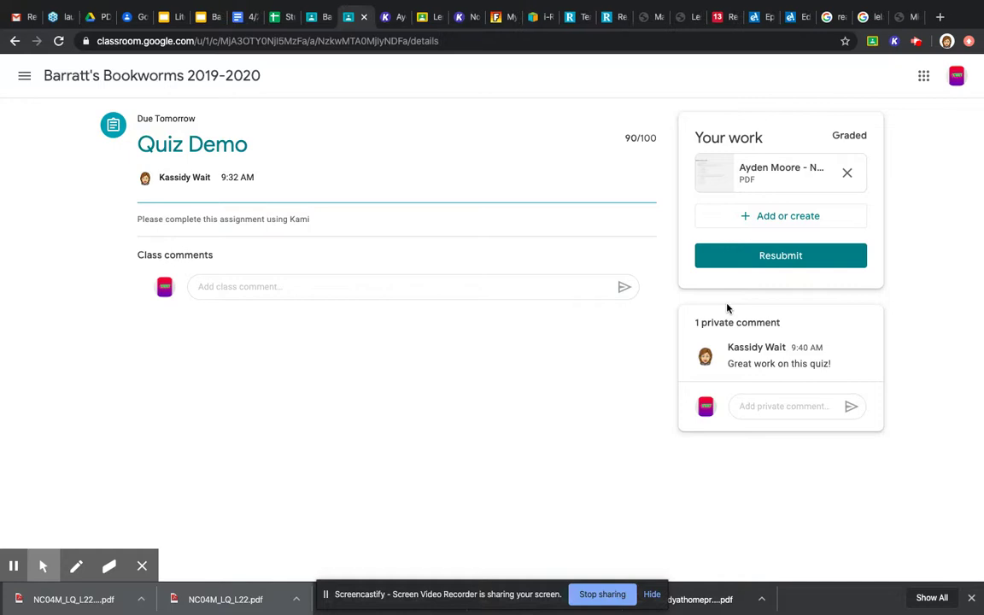